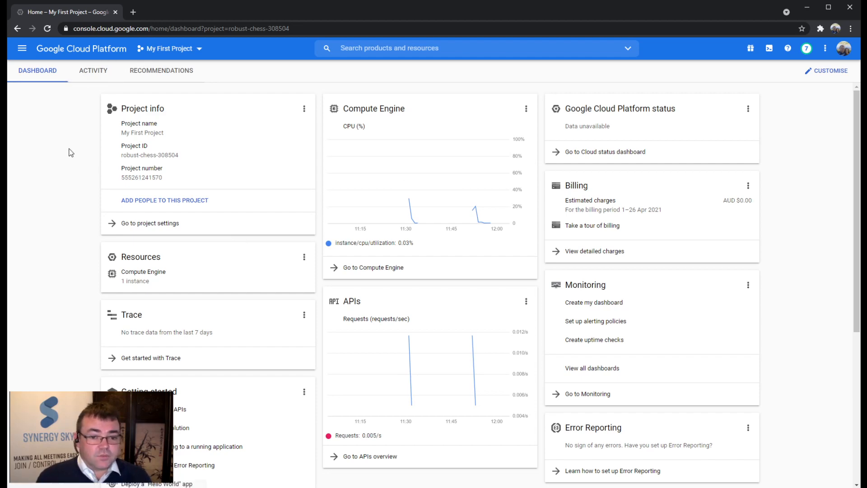
Navigate through the navigation menu to the Compute Engine Images list.
left_click(23, 49)
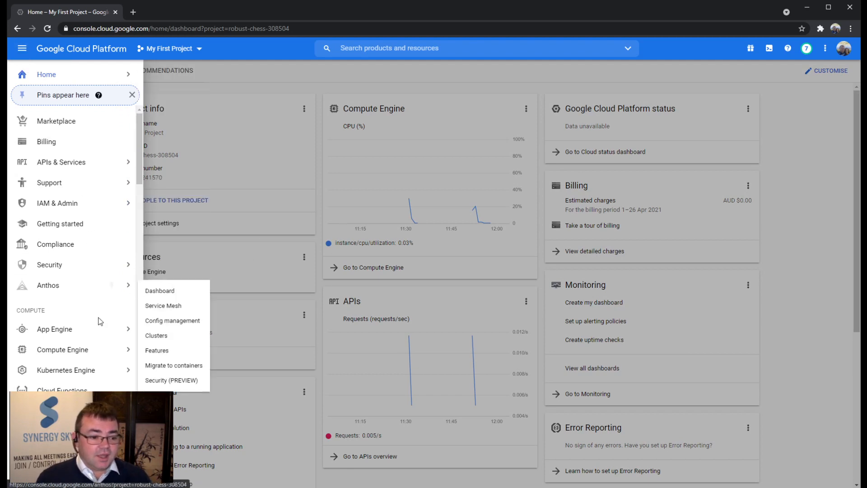
left_click(69, 350)
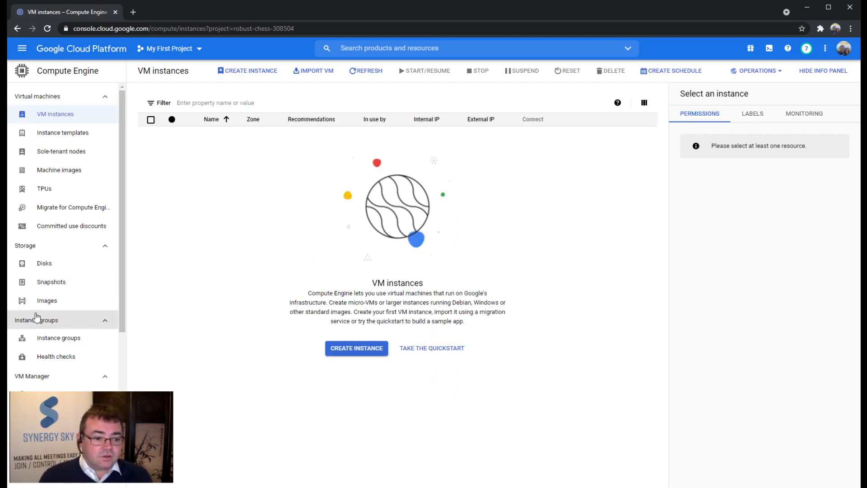
left_click(58, 305)
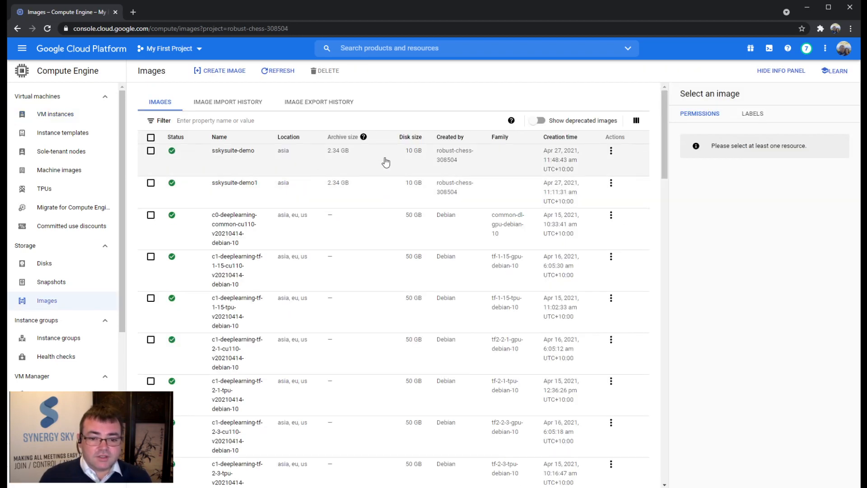
Start a new image named sskysuite-demo2.
left_click(222, 70)
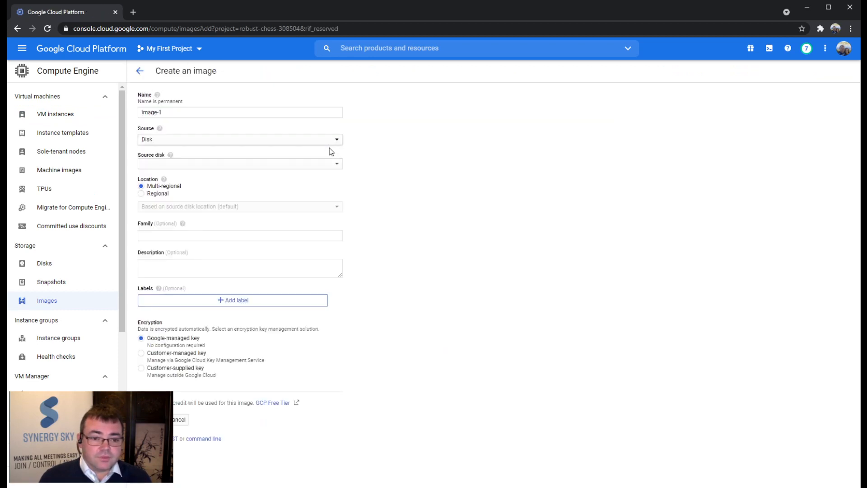
left_click(270, 112)
type("sss")
key("BackSpace")
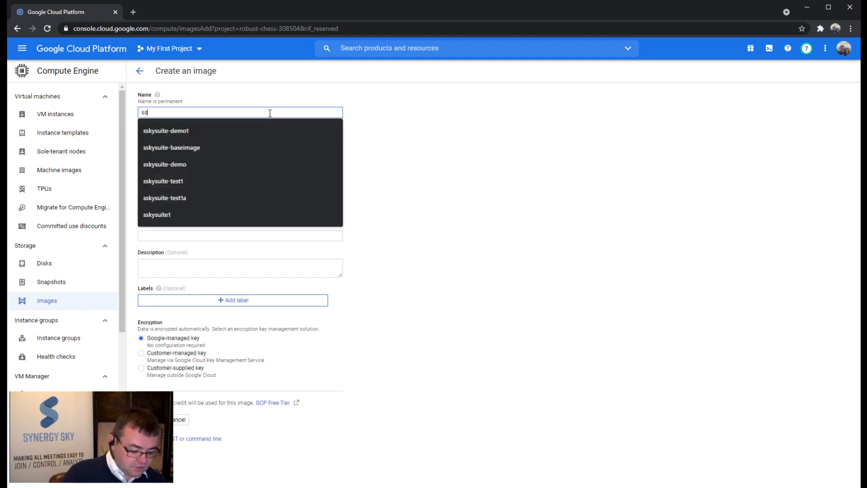
type("kysuite")
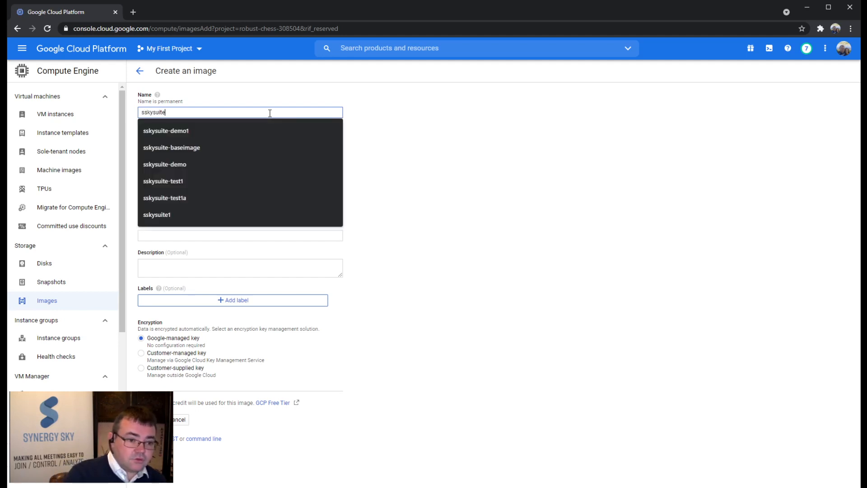
type("-demo")
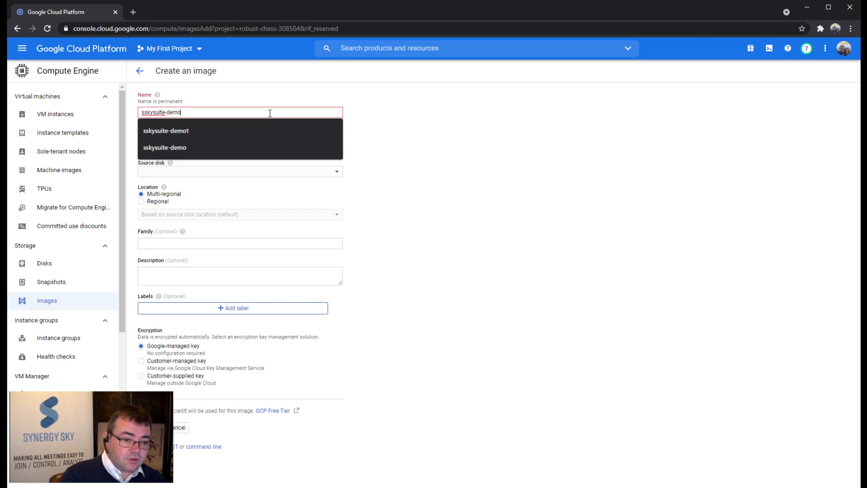
type("2")
Source the image from the pasted synergysky-appliance-20.tar.gz bucket path, store it in asia, and create it.
left_click(329, 140)
left_click(289, 177)
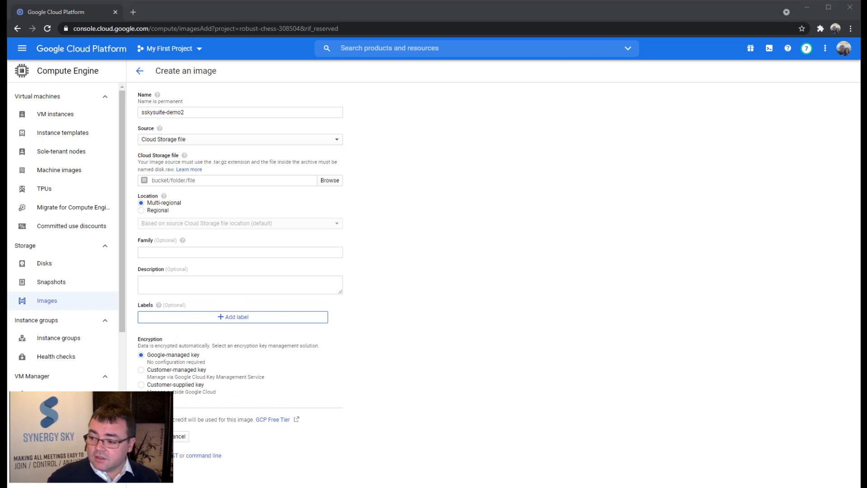
left_click(235, 180)
type("synergyskyappliance_images/synergysky-appliance-20.tar.gz")
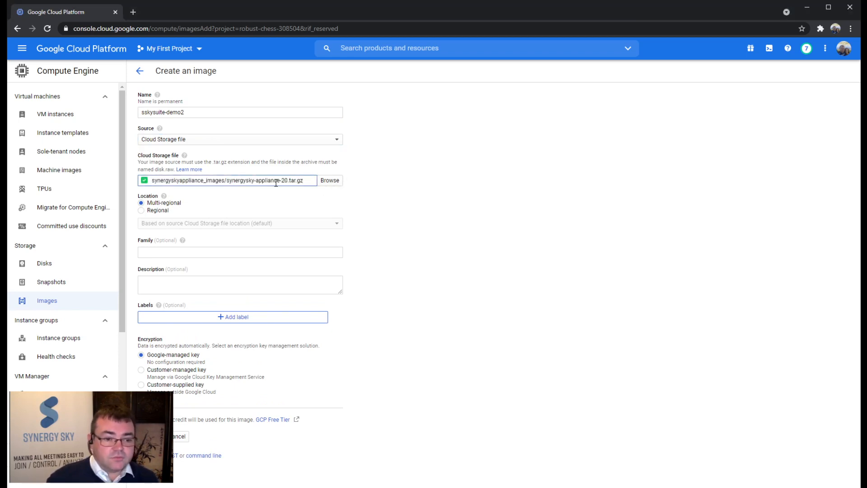
left_click(236, 225)
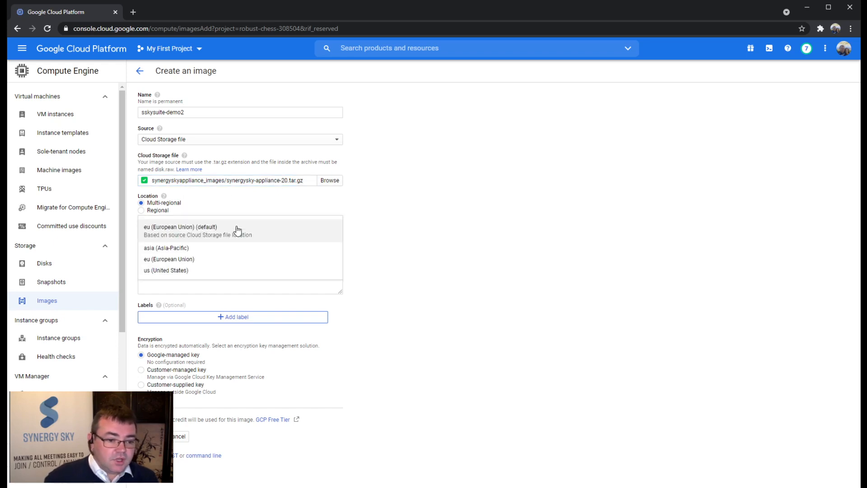
left_click(265, 248)
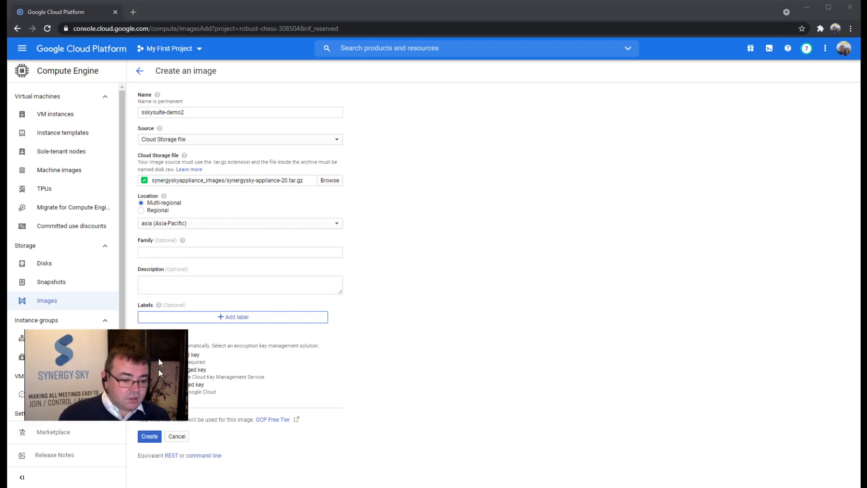
left_click(156, 437)
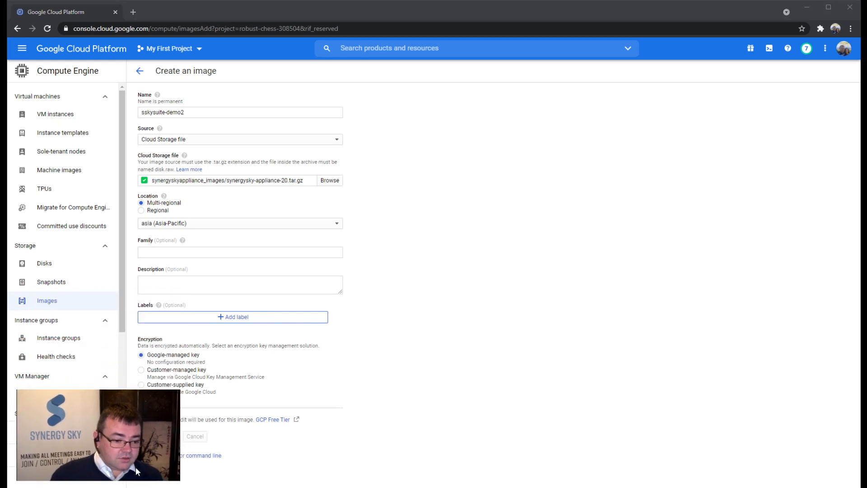
From VM instances, start a new instance named sskysuite-demo1.
left_click(67, 115)
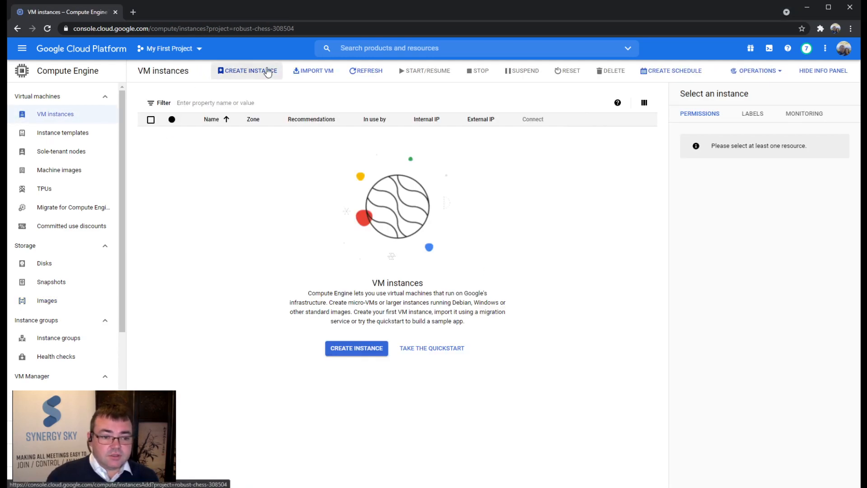
left_click(268, 71)
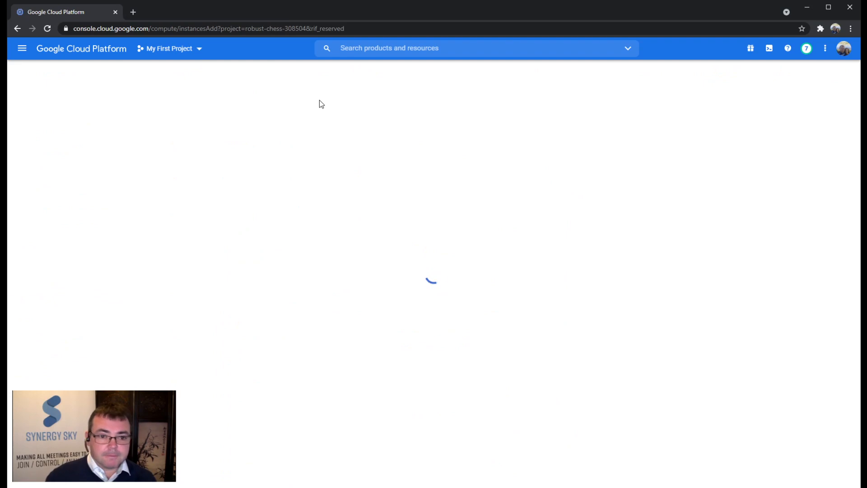
triple_click(295, 114)
type("ssky")
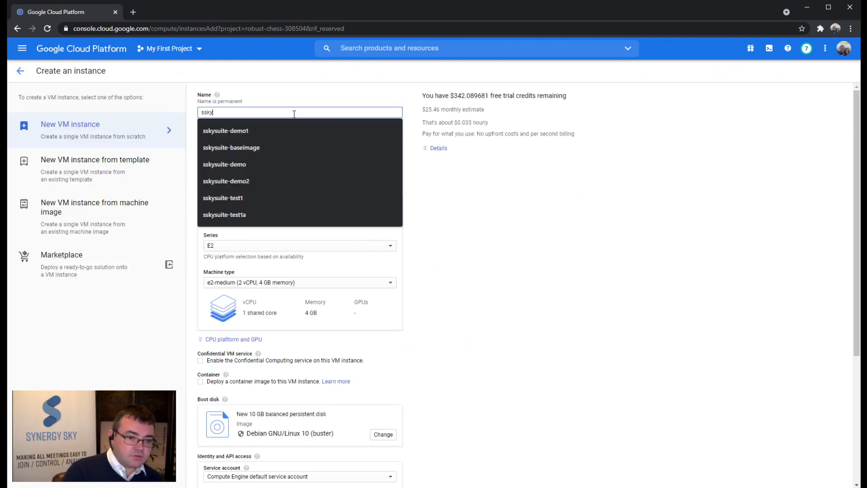
key("Down")
key("Tab")
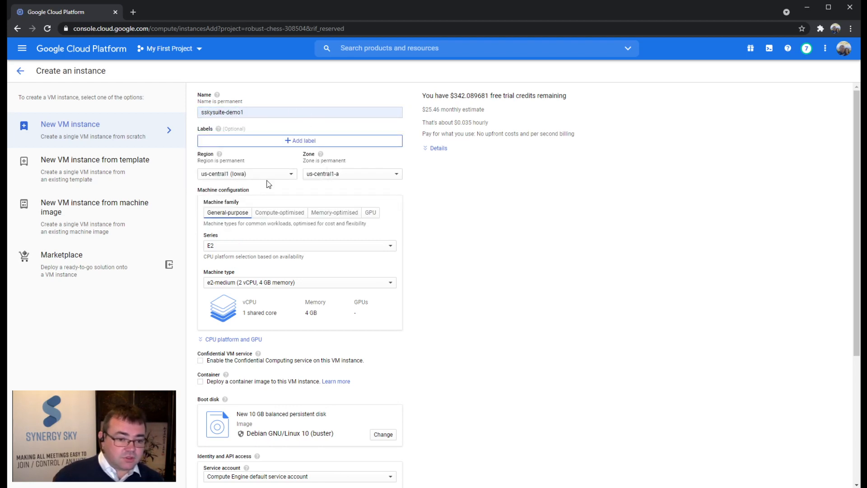
Set the instance region to australia-southeast1 (Sydney).
left_click(288, 174)
scroll(275, 364, "down", 5)
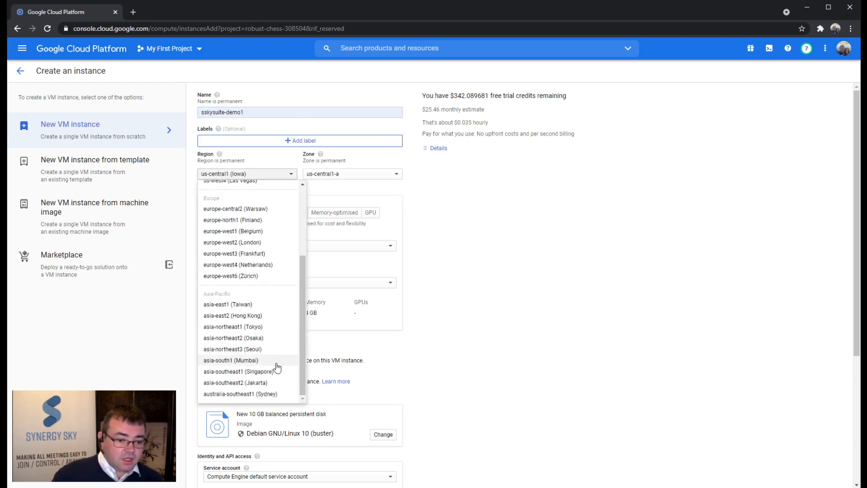
scroll(244, 363, "down", 3)
left_click(246, 300)
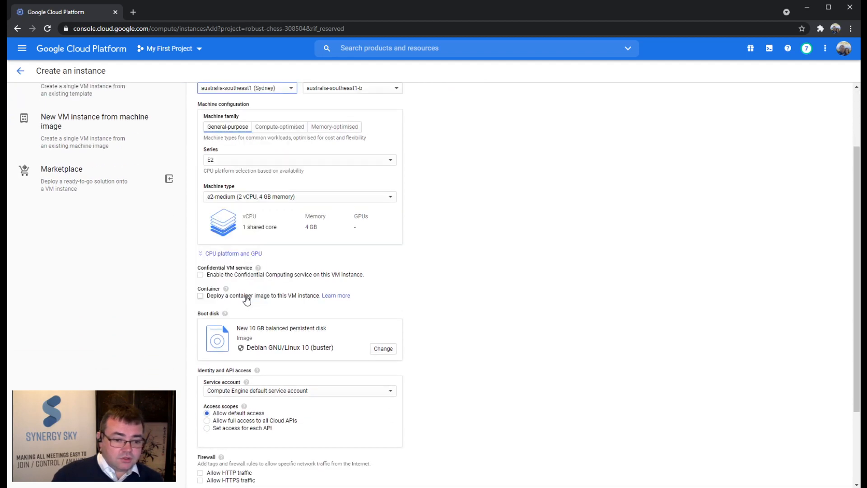
scroll(260, 195, "up", 2)
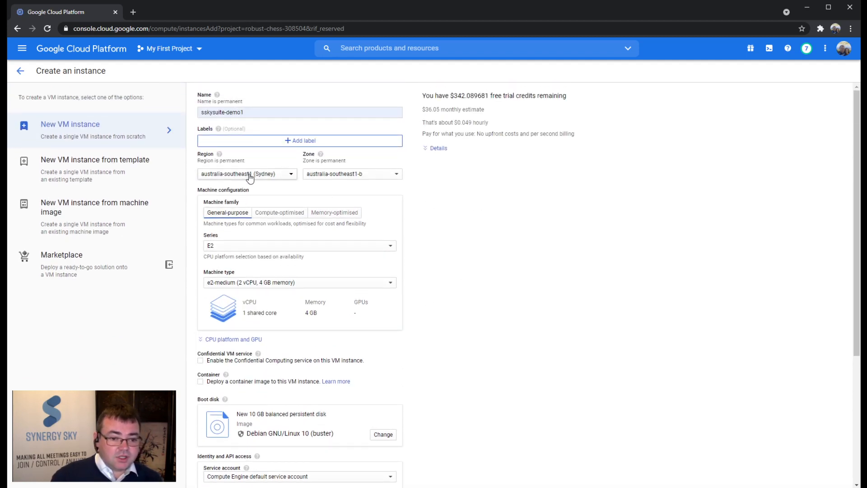
Use the N2 machine series with machine type n2-standard-2.
left_click(269, 247)
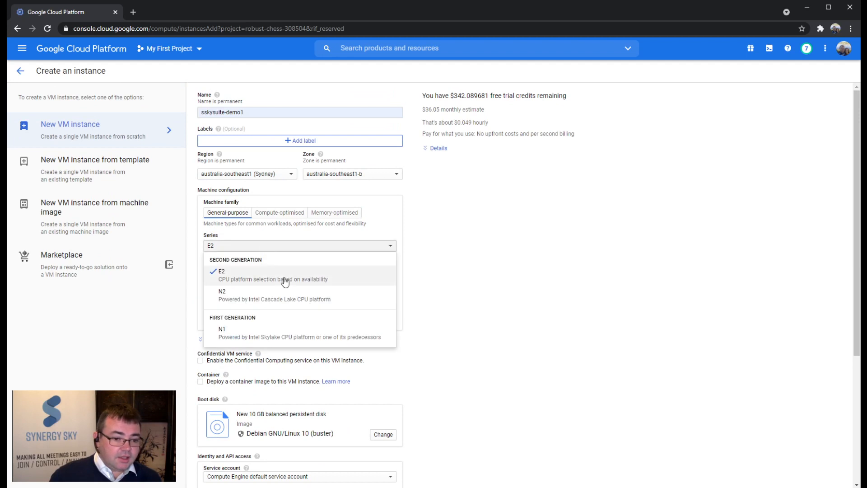
left_click(276, 295)
left_click(289, 283)
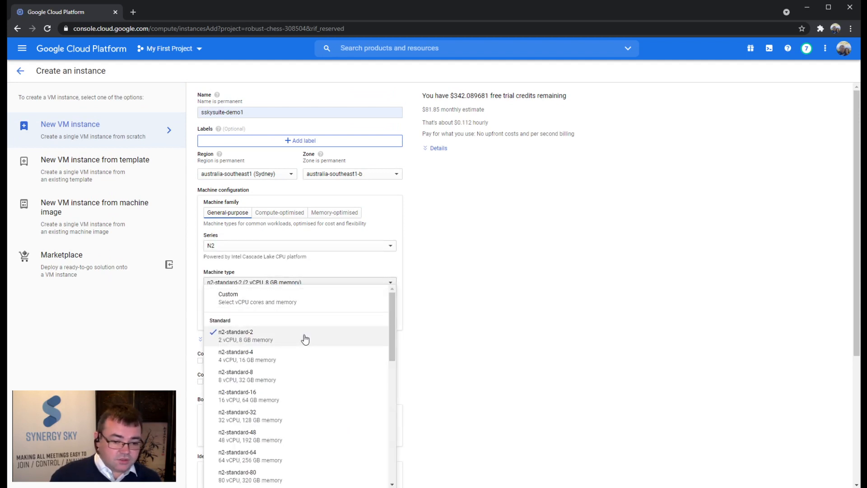
left_click(306, 337)
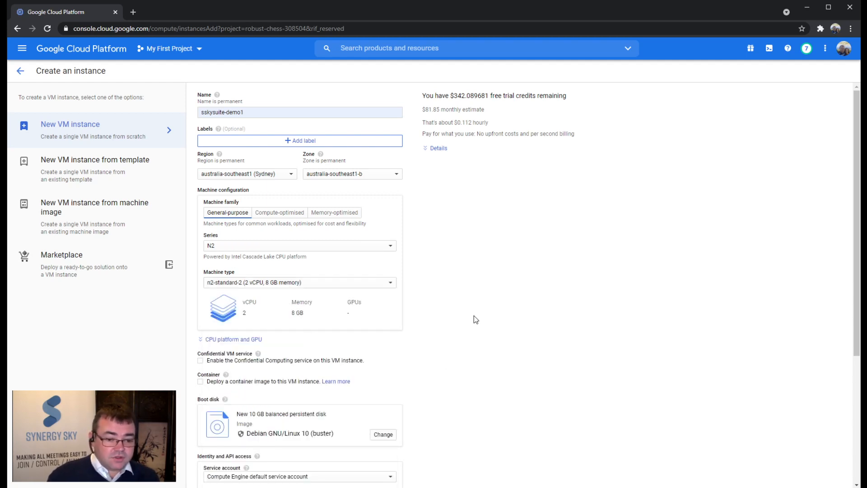
scroll(474, 315, "down", 2)
scroll(470, 323, "down", 1)
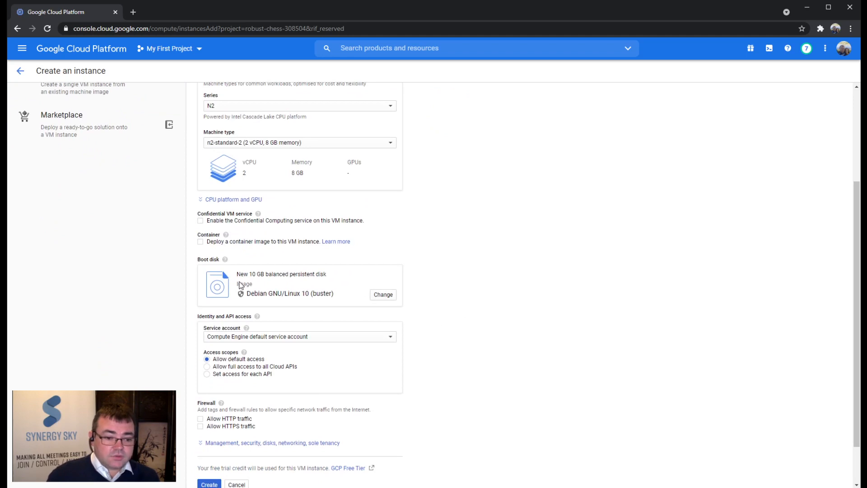
left_click(380, 294)
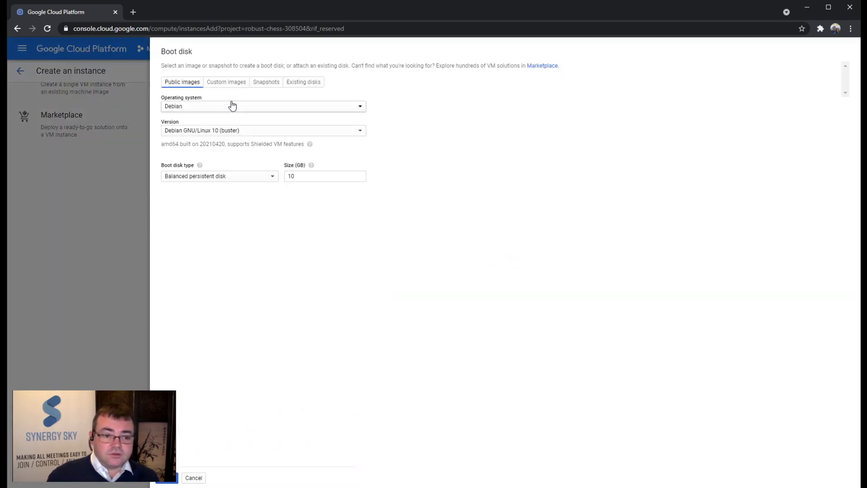
Boot from custom image sskysuite-demo2 (My First Project) on a 10 GB standard persistent disk.
left_click(229, 83)
left_click(255, 106)
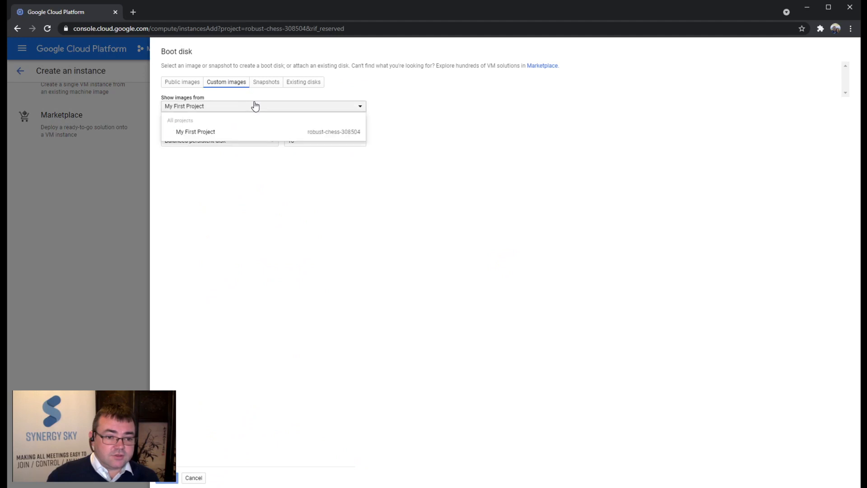
left_click(256, 107)
left_click(427, 111)
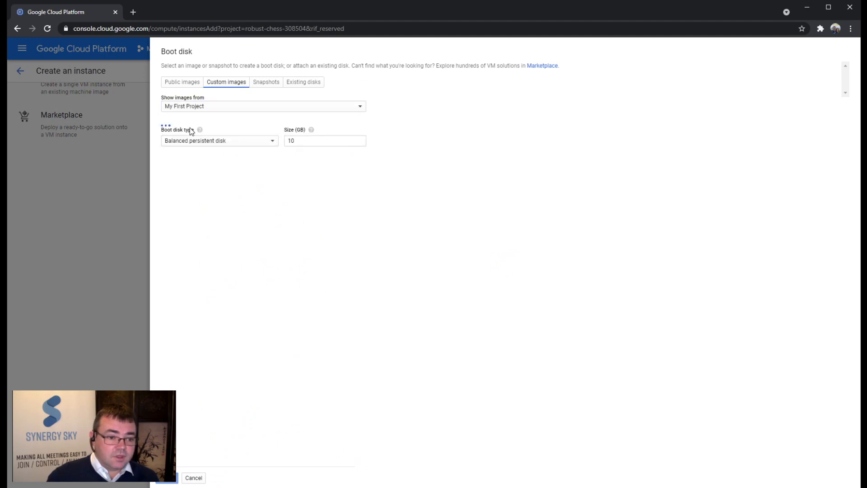
left_click(210, 143)
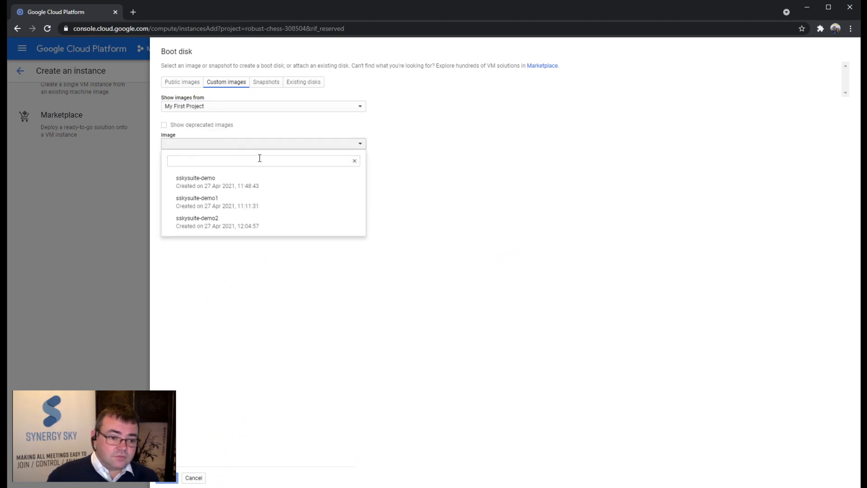
left_click(277, 223)
left_click(254, 192)
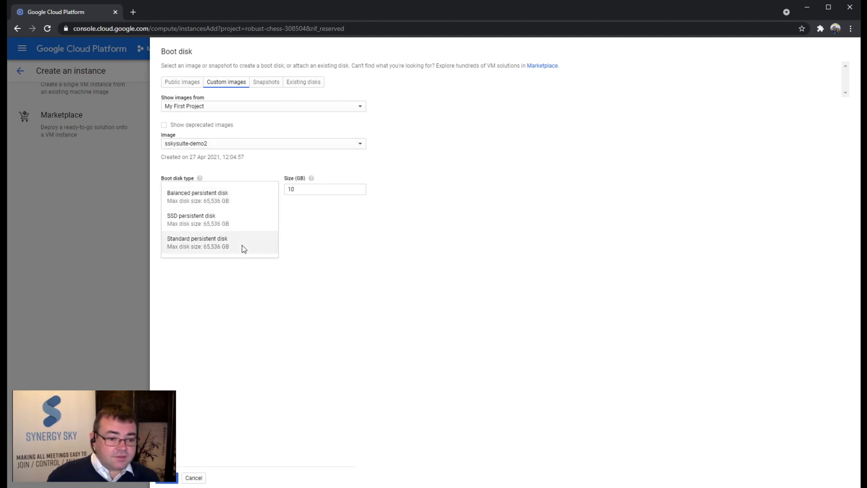
left_click(243, 247)
left_click_drag(129, 439, 138, 409)
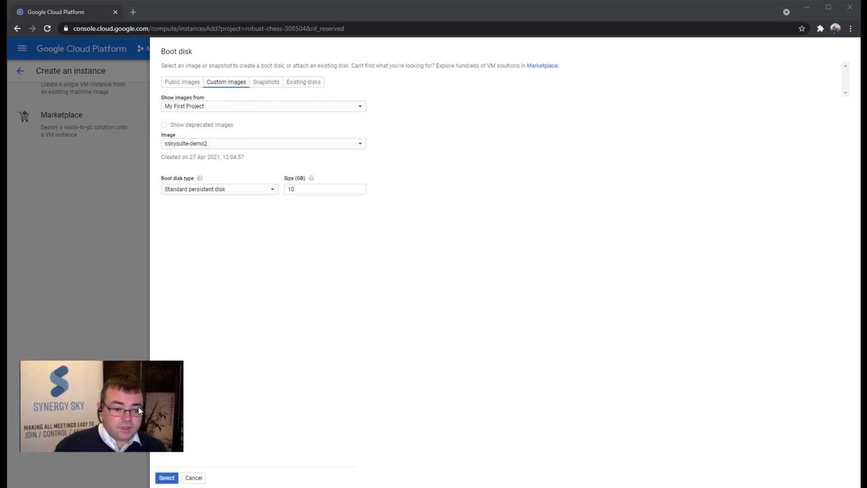
left_click(167, 478)
left_click_drag(163, 438, 142, 459)
Allow both HTTP and HTTPS traffic for the instance.
scroll(342, 387, "down", 2)
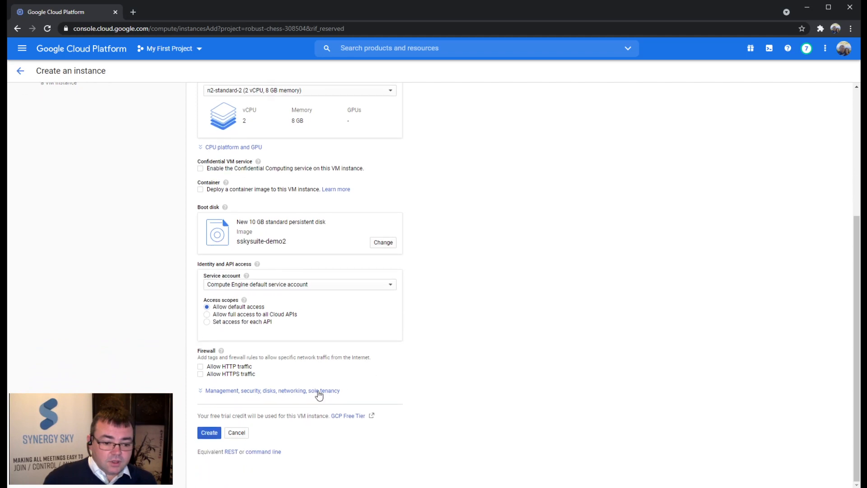
left_click(200, 366)
left_click(200, 374)
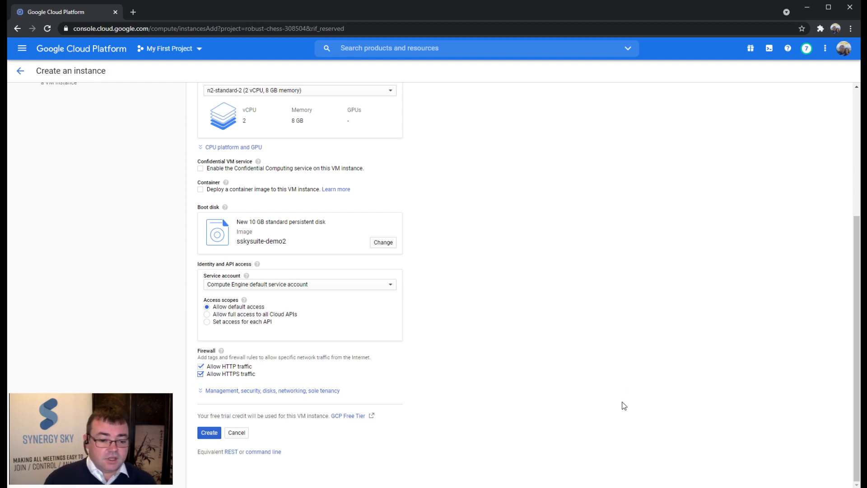
Expand the advanced options, review networking and security, and add a new blank disk.
left_click(333, 391)
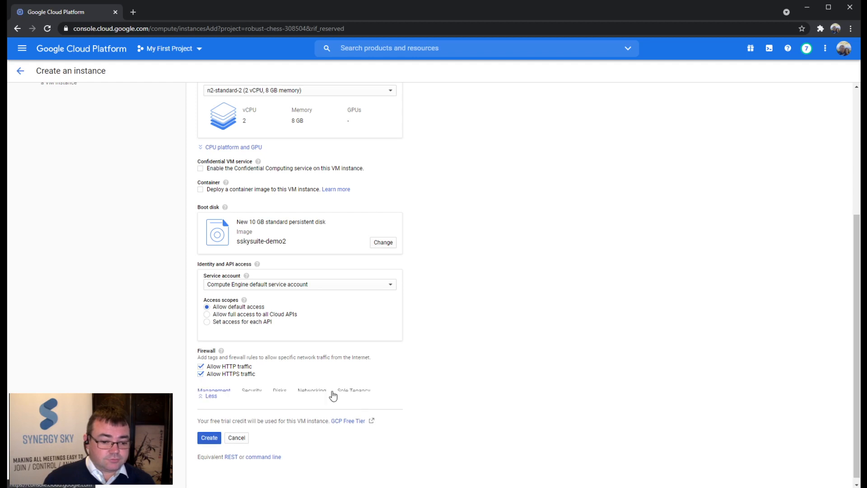
scroll(423, 388, "down", 2)
scroll(540, 368, "down", 1)
left_click(310, 253)
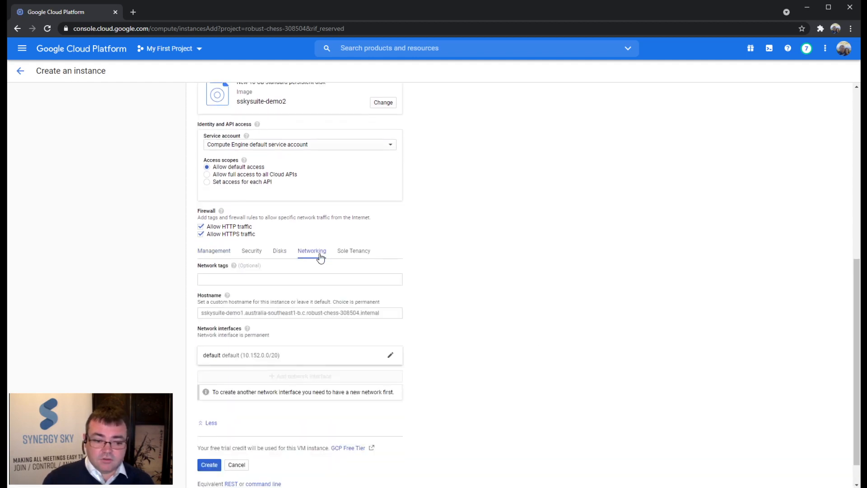
left_click(254, 252)
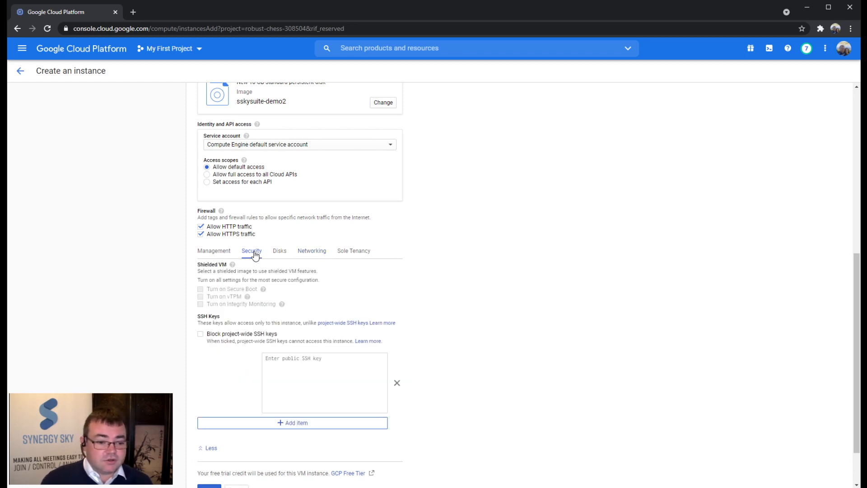
left_click(282, 256)
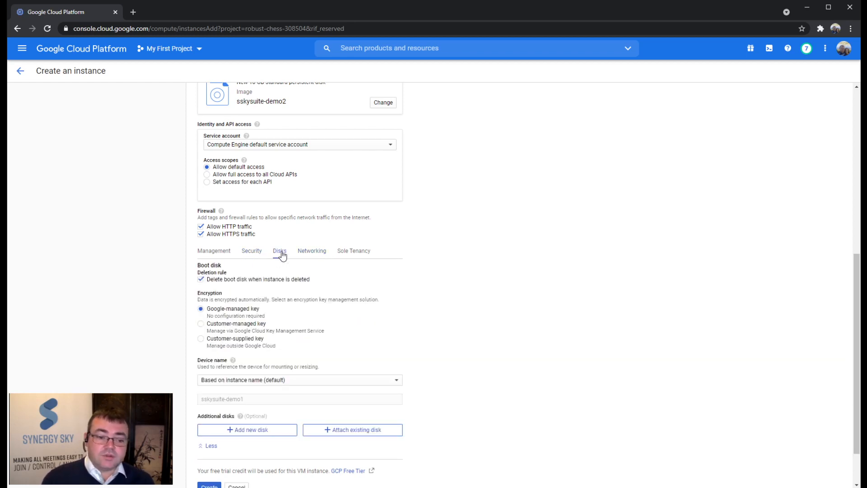
scroll(465, 357, "down", 1)
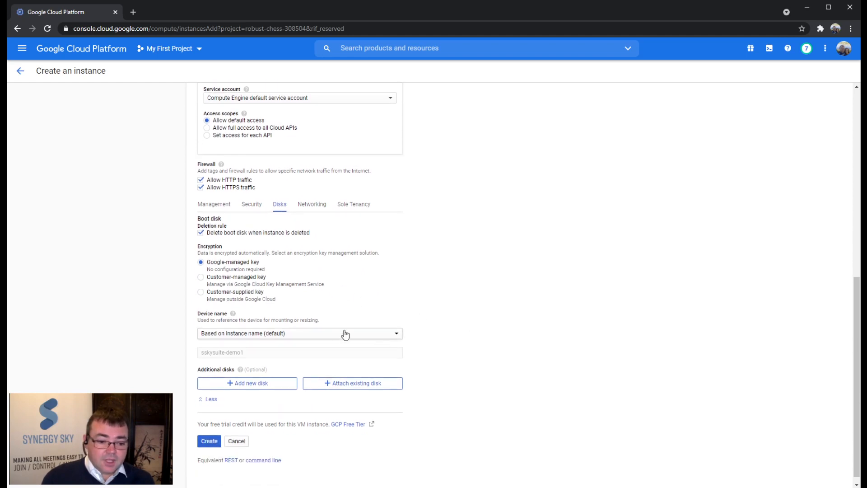
left_click(254, 384)
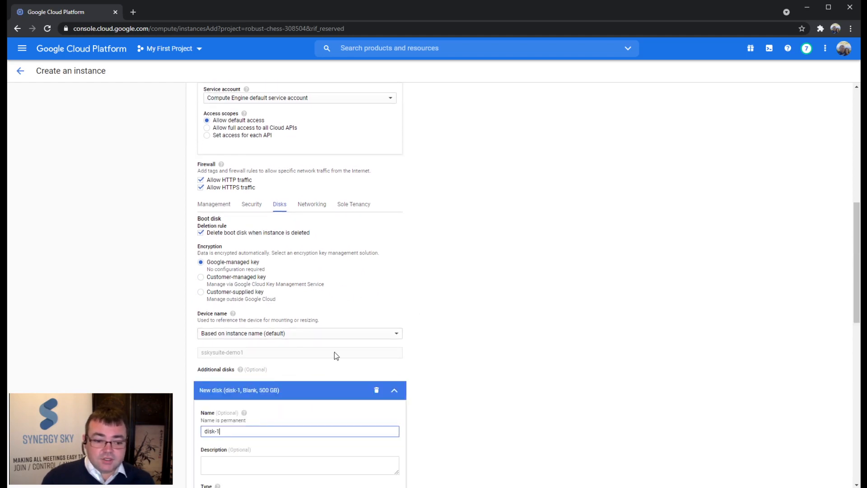
Name the data disk sskysuite-demo2db as an SSD persistent disk with no snapshot schedule.
scroll(462, 391, "down", 3)
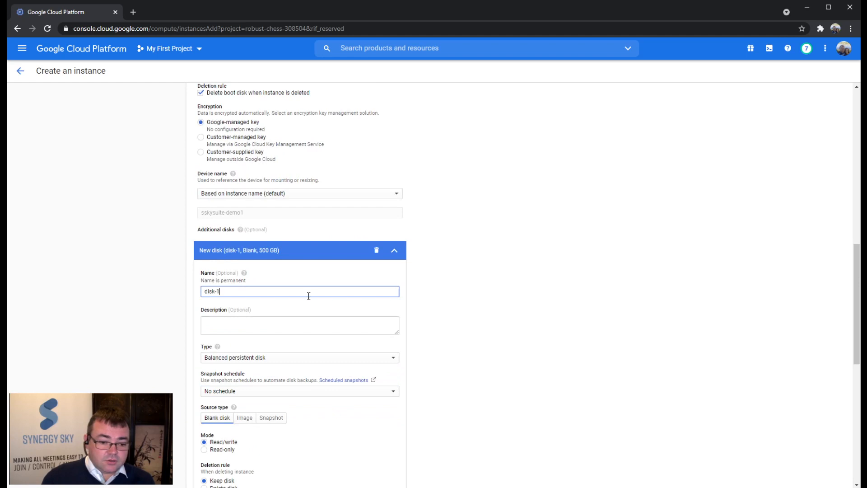
type("sskysuit")
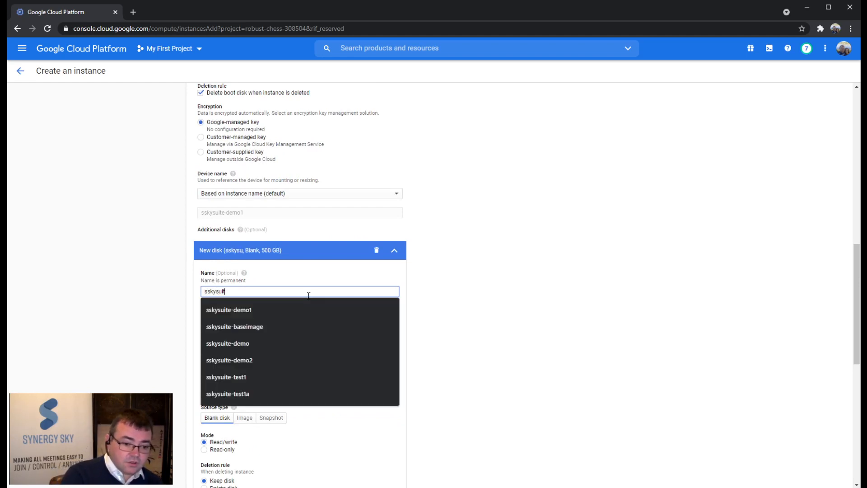
type("e-demo2db")
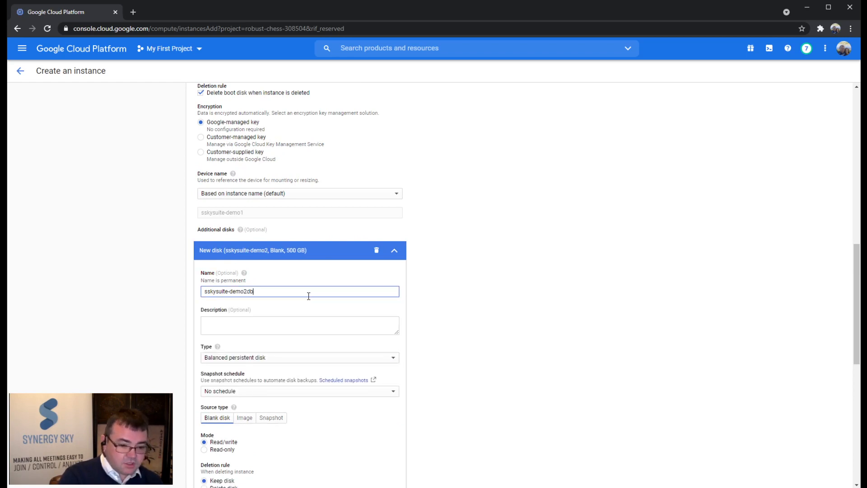
left_click(359, 365)
left_click(313, 370)
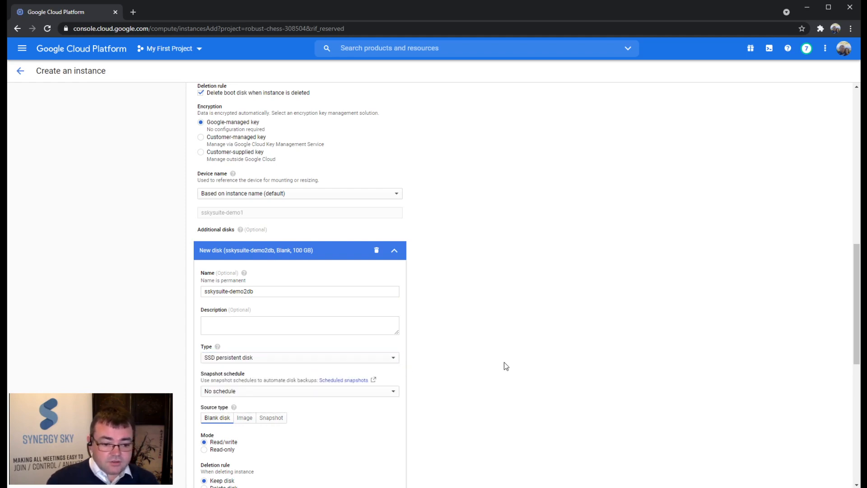
scroll(504, 362, "down", 2)
scroll(505, 366, "down", 1)
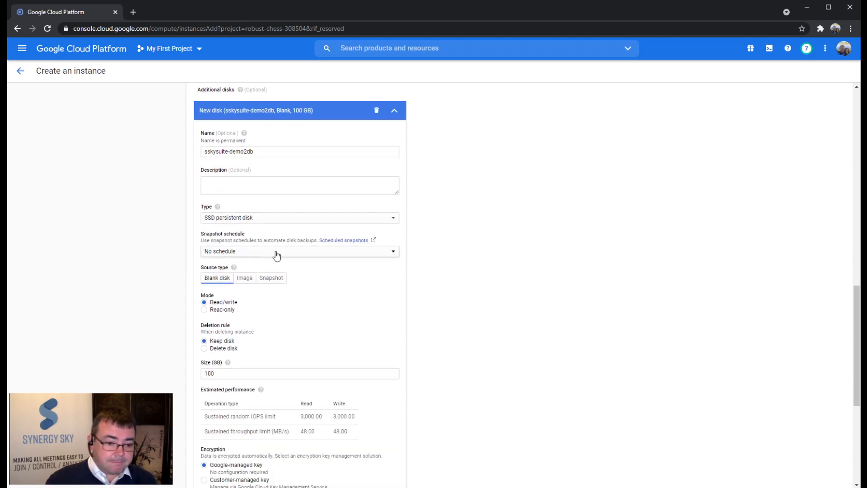
left_click(393, 255)
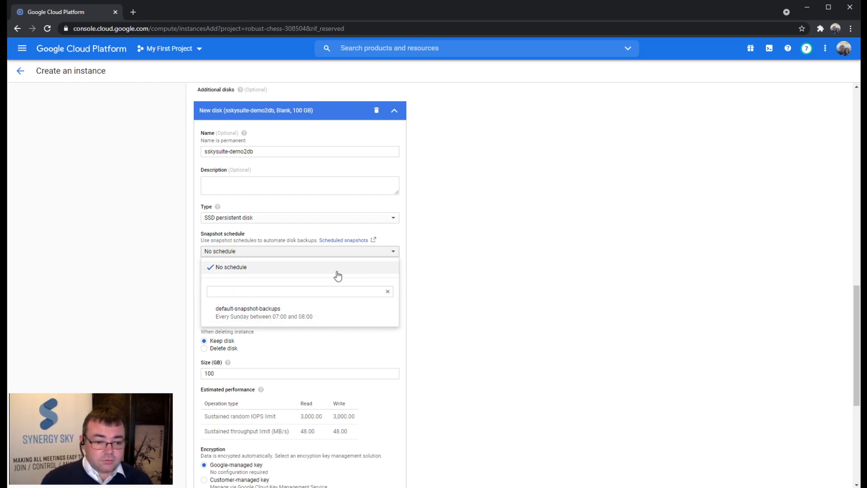
left_click(459, 303)
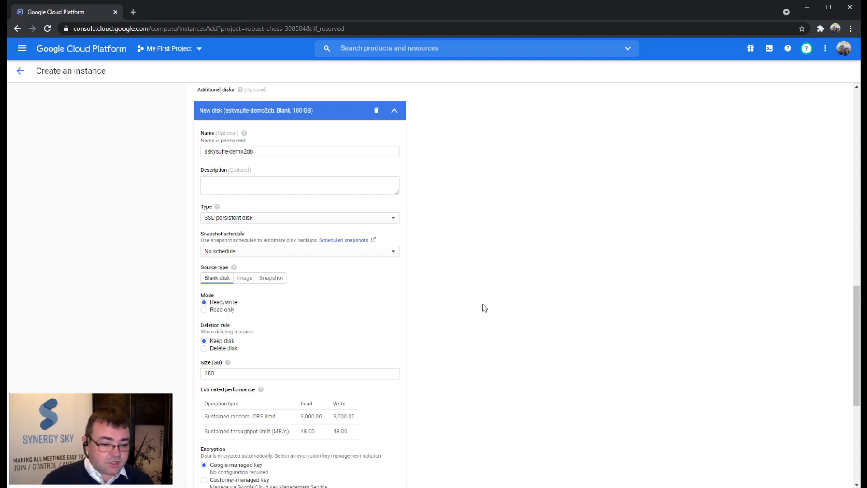
Size the data disk at 10 GB, finish it, and create the VM instance.
scroll(434, 325, "down", 2)
left_click(294, 278)
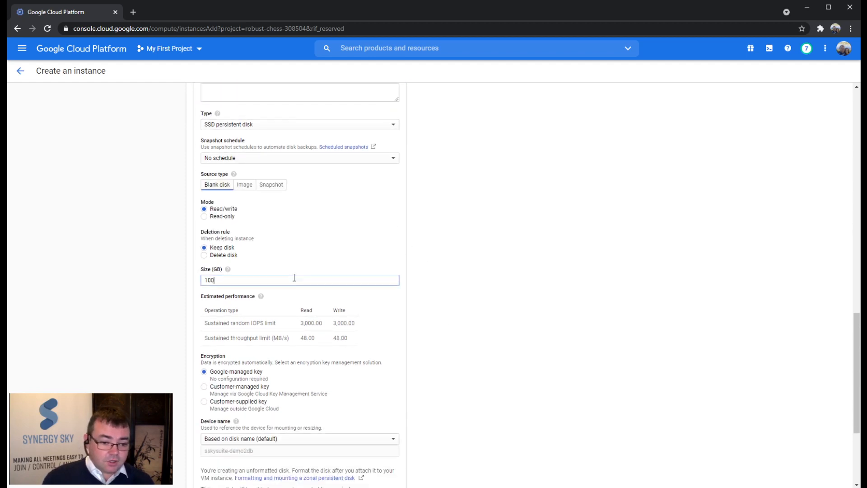
left_click(436, 252)
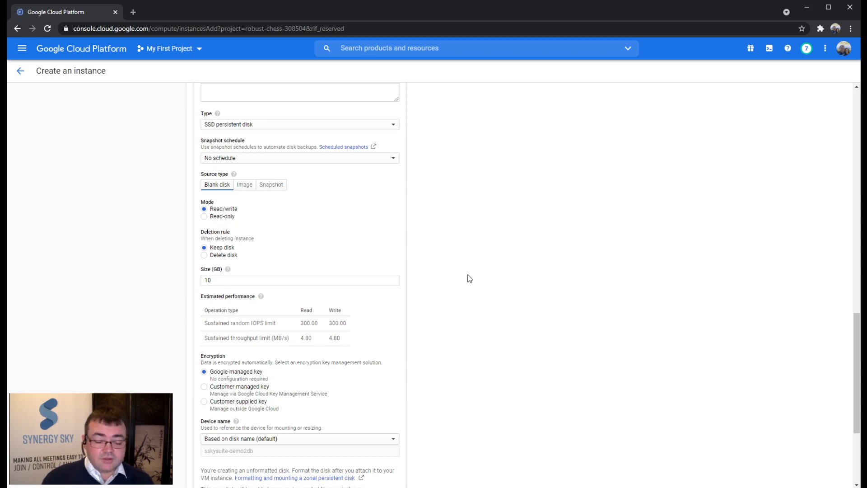
scroll(501, 297, "down", 3)
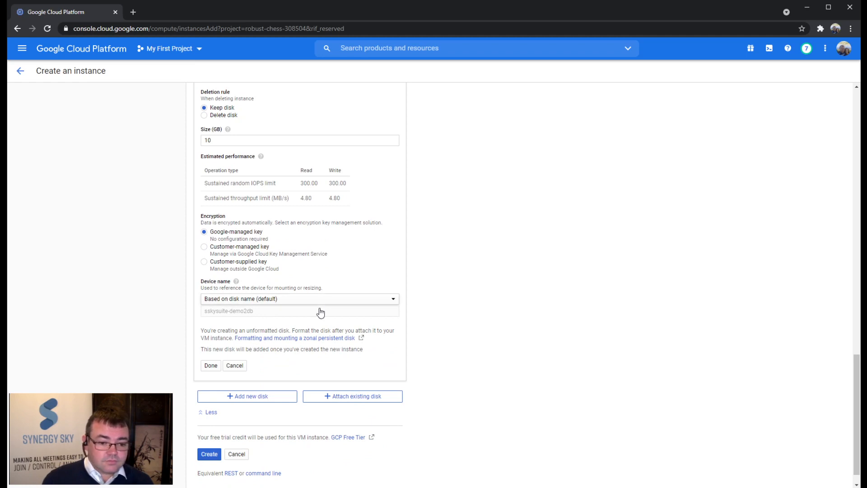
left_click(210, 366)
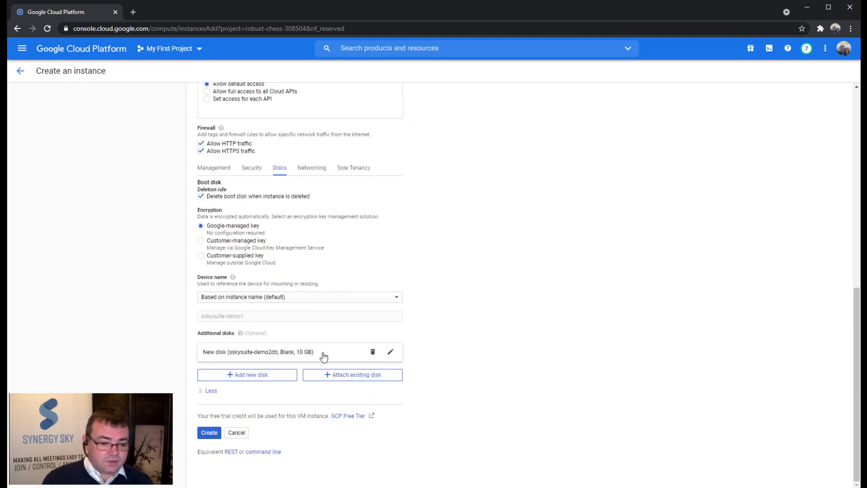
left_click(211, 432)
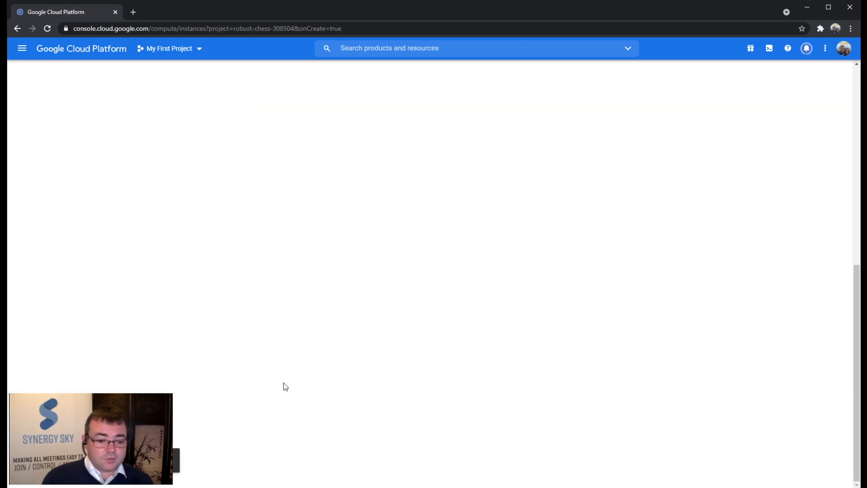
Launch Windows PowerShell and place its window beside the VM instances list.
left_click(398, 487)
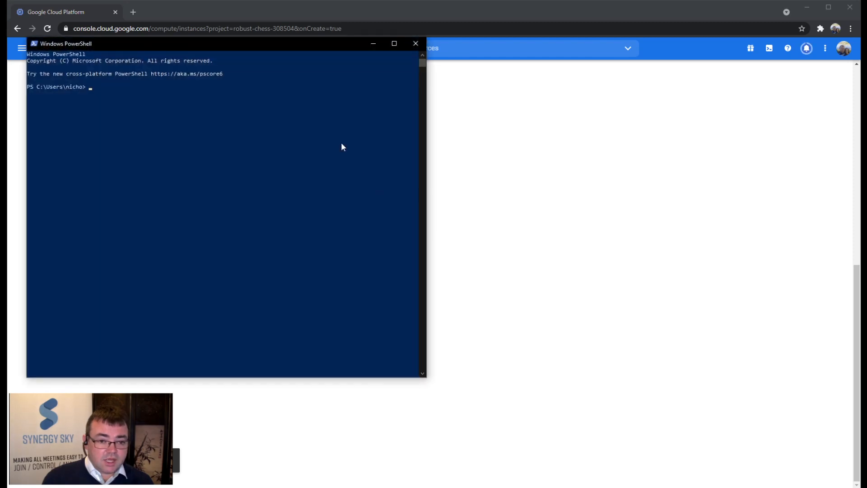
left_click_drag(295, 47, 533, 170)
left_click(485, 210)
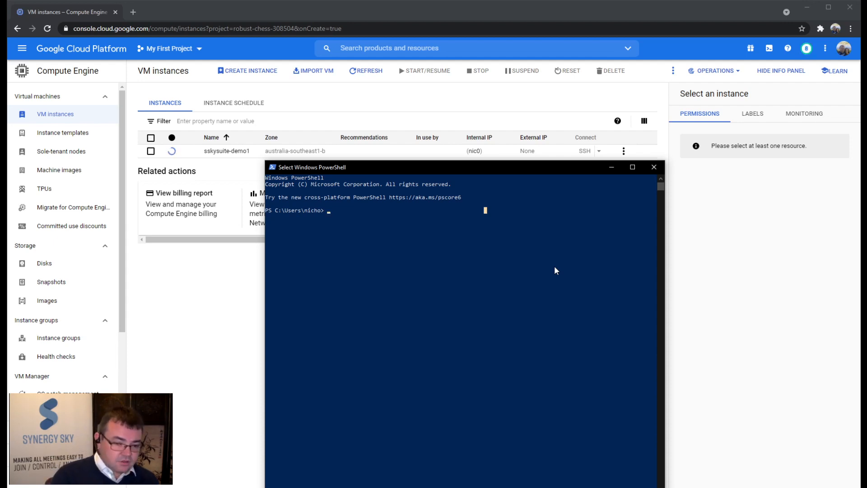
type("ssh admin@")
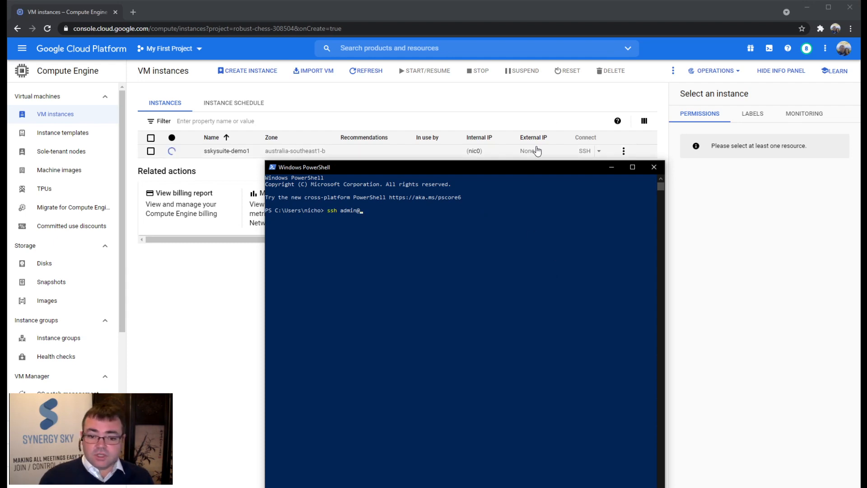
left_click(433, 211)
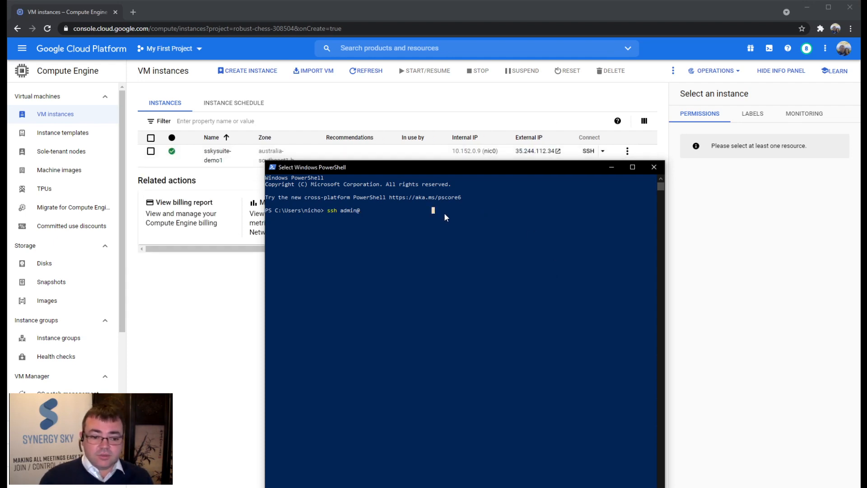
type("35")
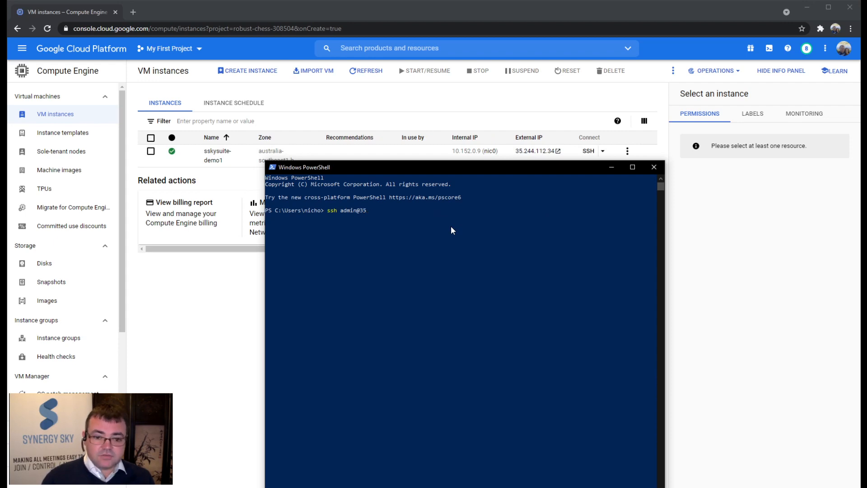
type(".244.112.34")
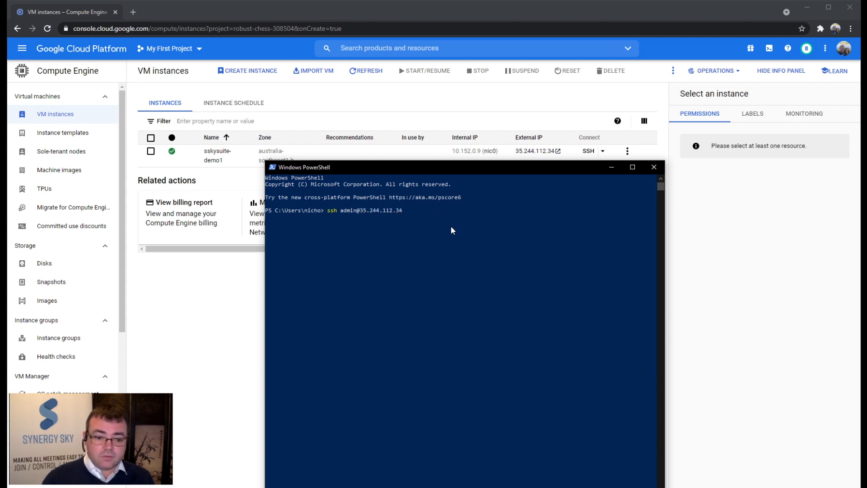
key("Return")
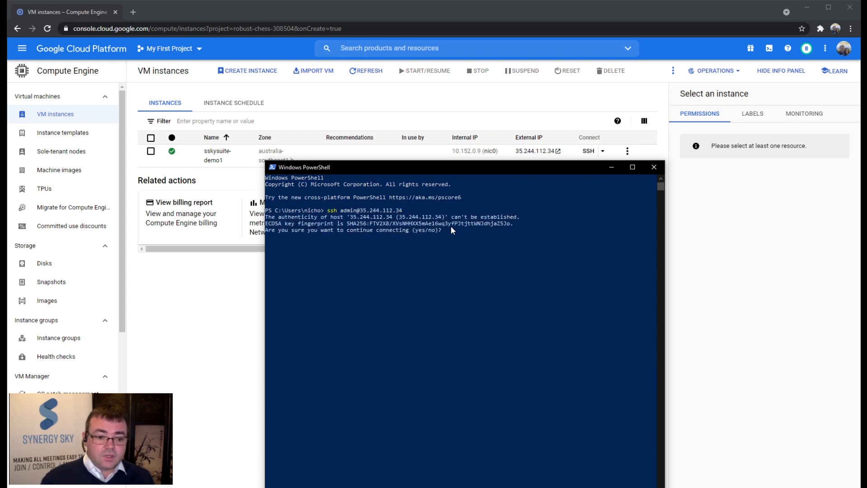
type("yes")
key("Return")
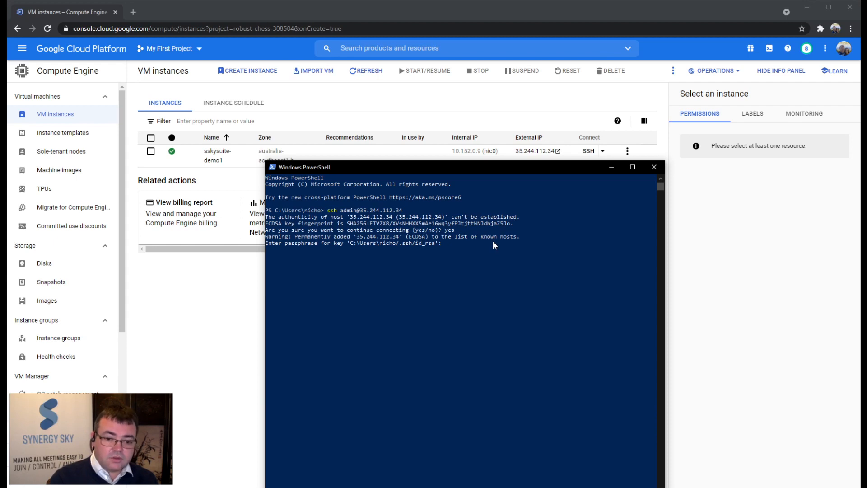
key("Return")
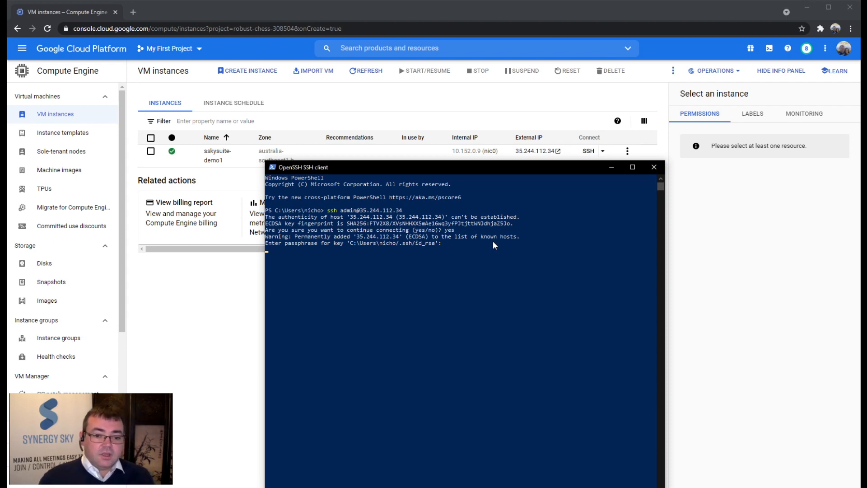